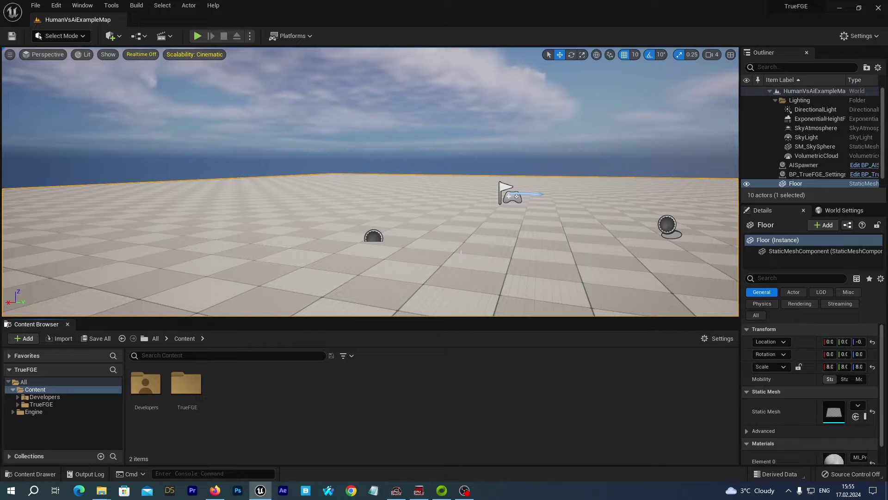
Step: Open NetworkMultiplayerExampleMap2 from the TrueFGE Maps folder and enlarge the level viewport
scroll(461, 252, down, 2)
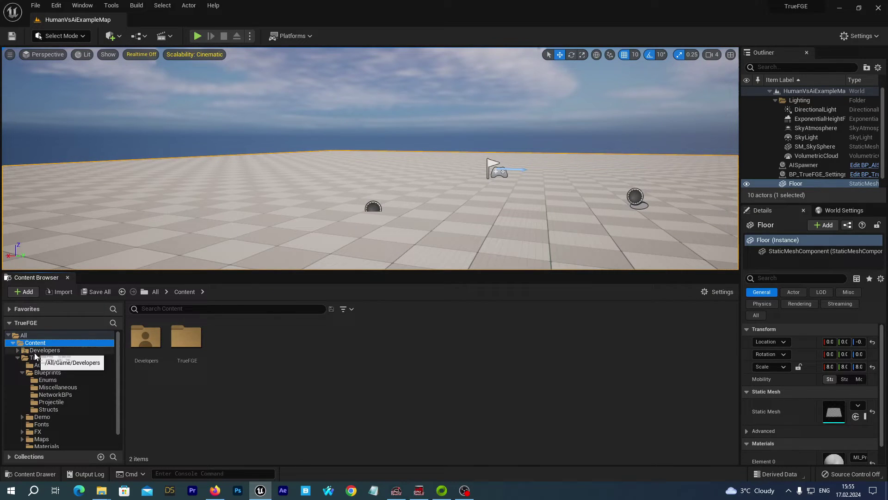
click(40, 357)
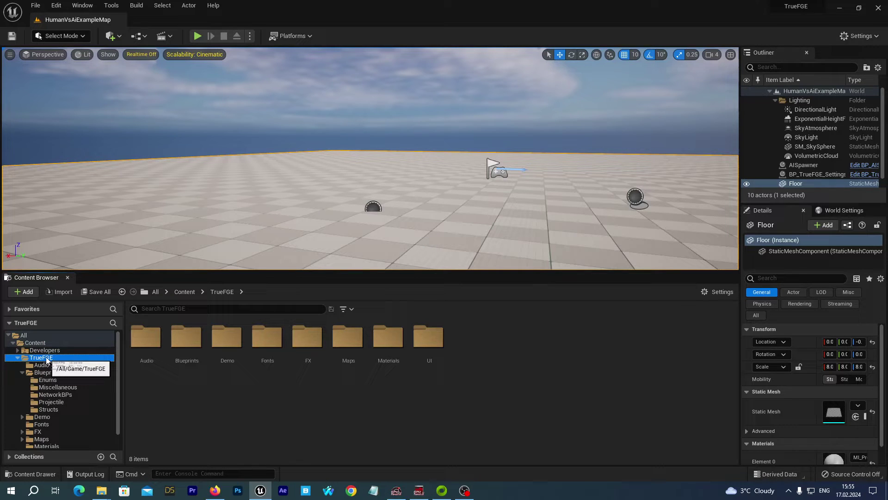
click(21, 372)
click(40, 401)
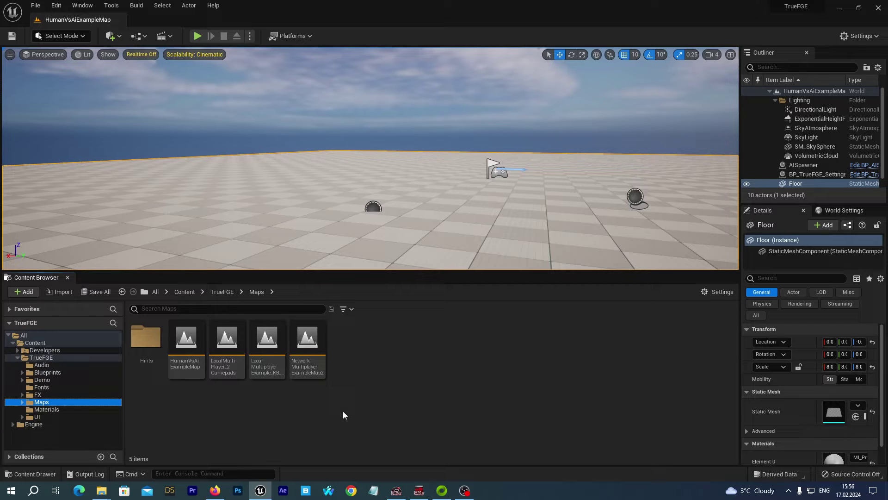
double_click(307, 345)
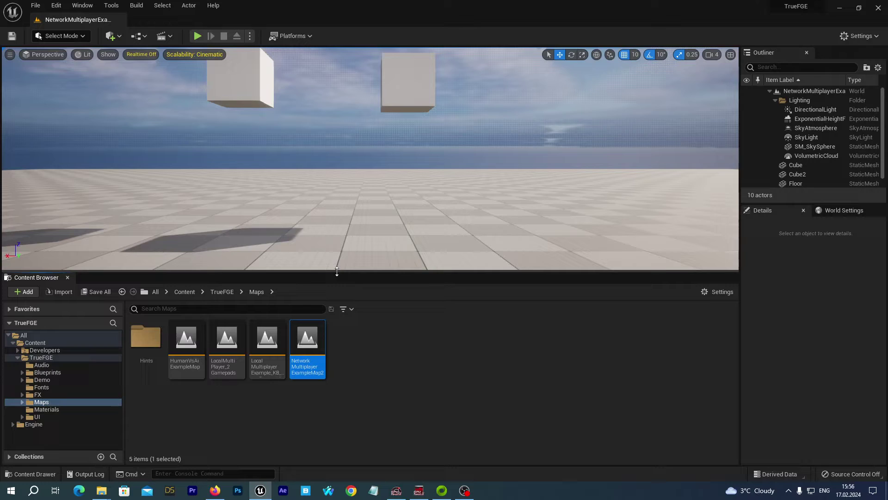
drag(337, 271, 333, 325)
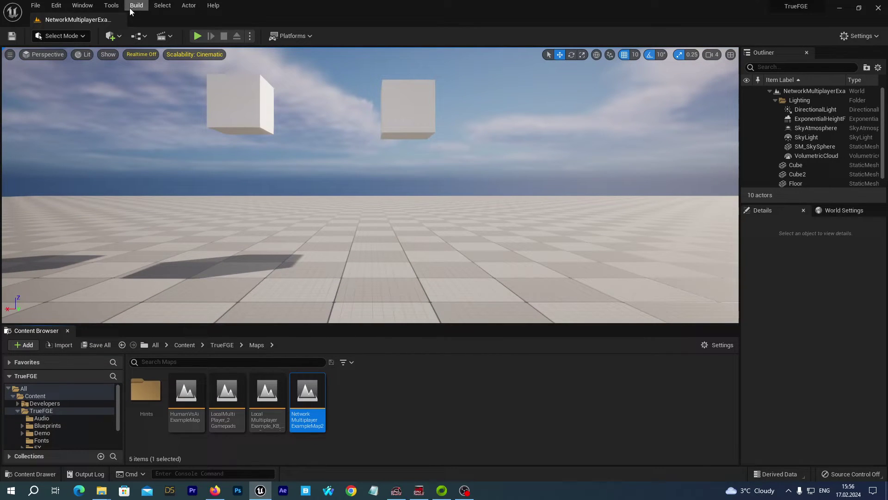
Step: Set the number of players to 2, choose the network play mode, and start the game
click(249, 36)
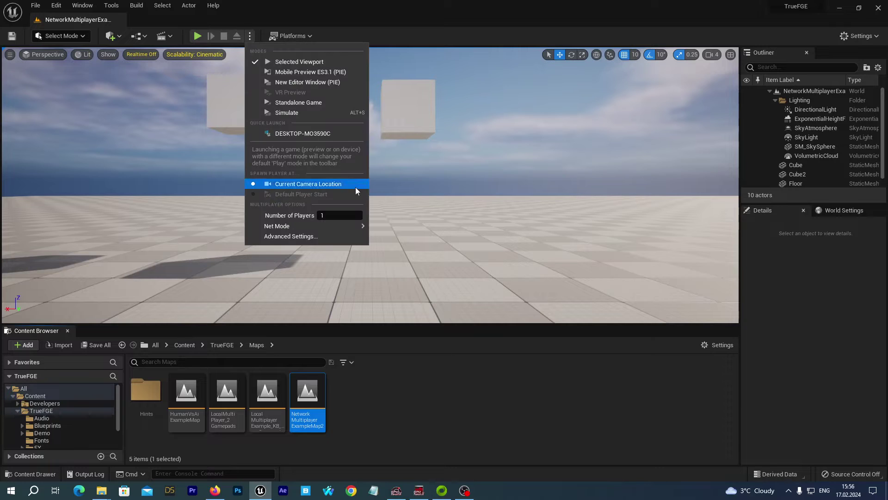
click(327, 214)
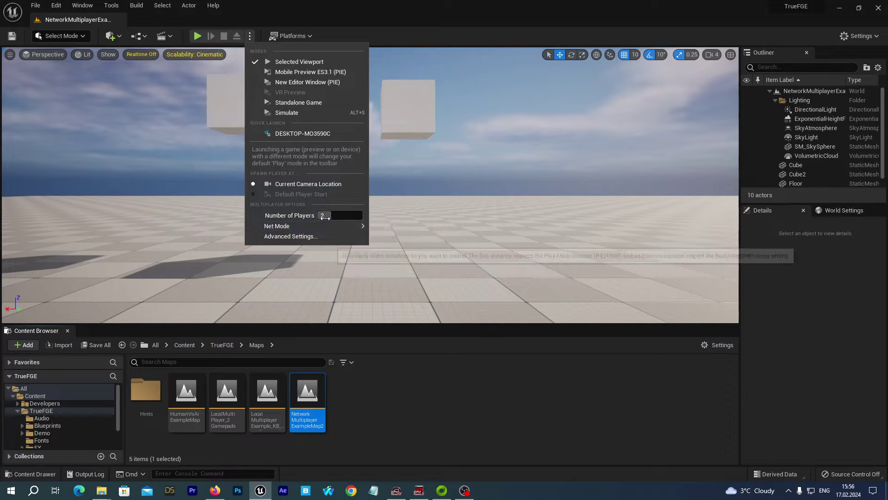
mouse_move(351, 226)
click(407, 248)
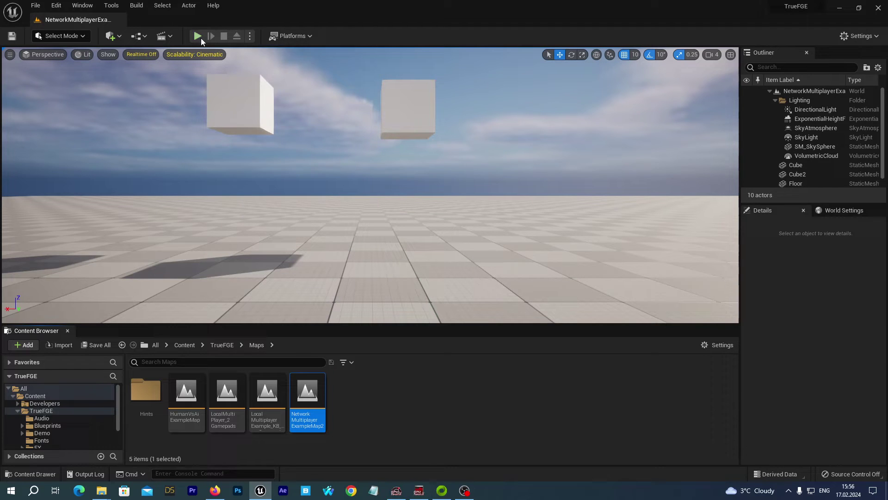
click(199, 36)
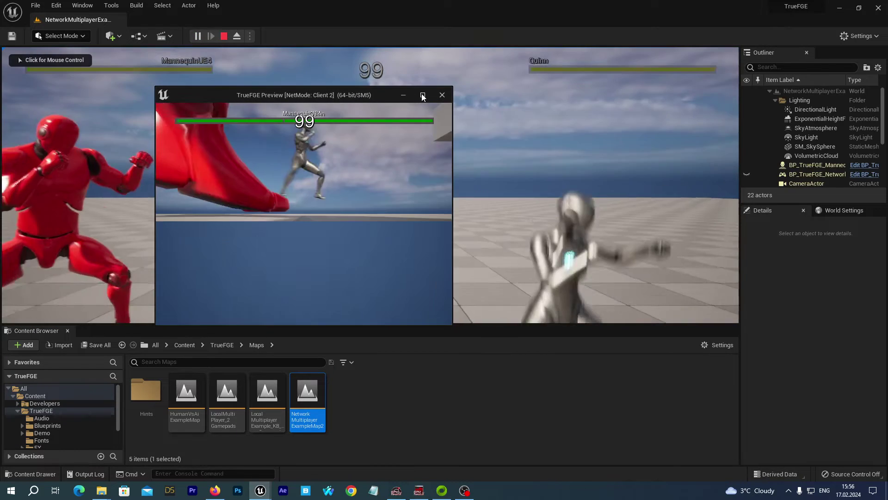
Step: Play-test the two-player fight in the Client 2 preview window, moving and attacking with the character, and end the session
click(422, 95)
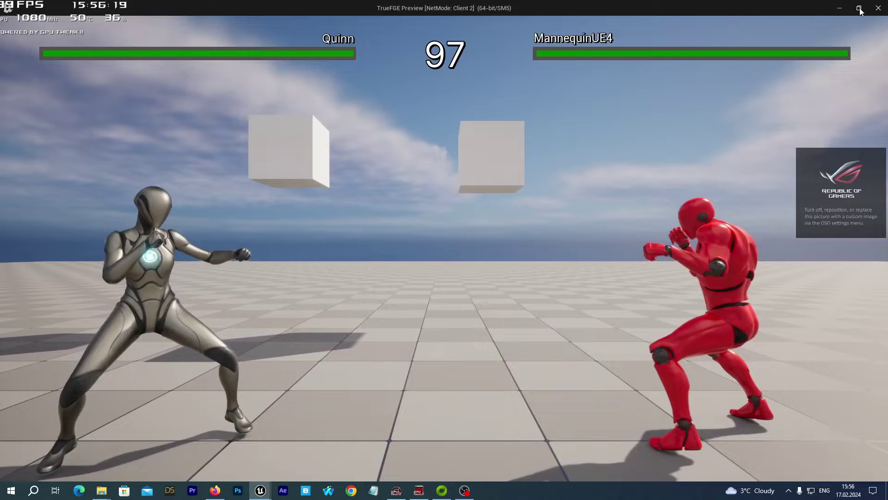
click(859, 8)
click(453, 146)
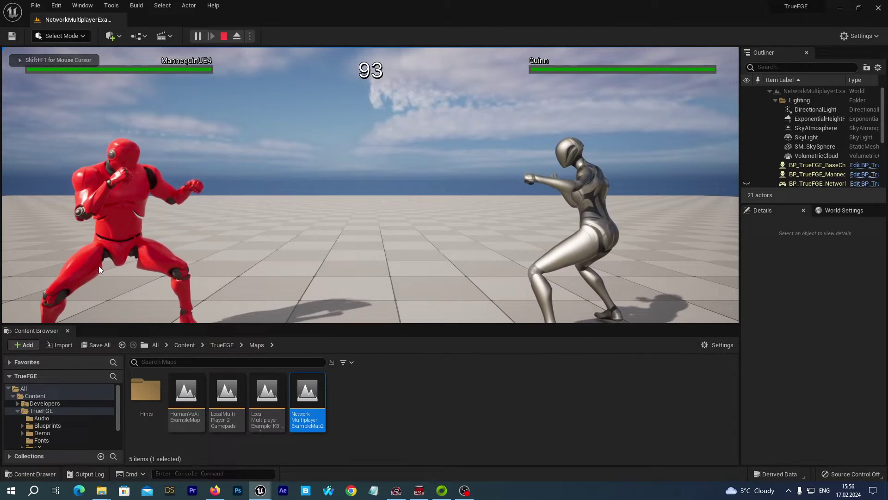
key(alt+Tab)
click(188, 206)
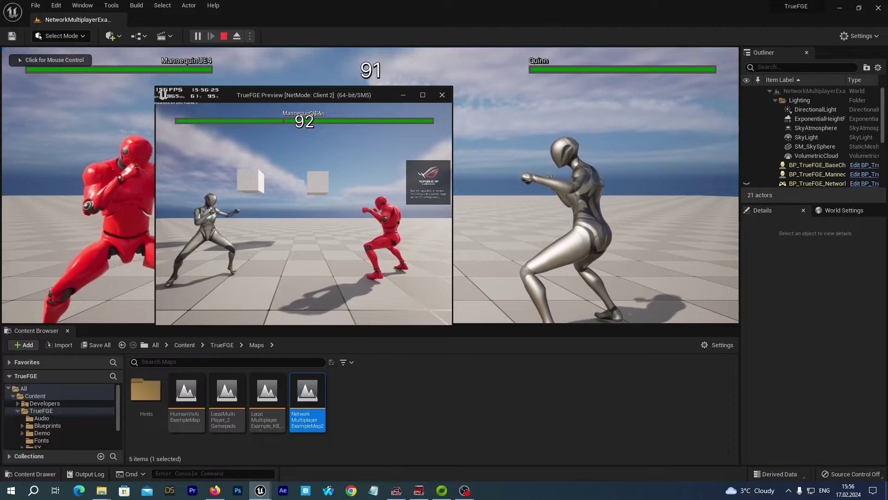
key(d)
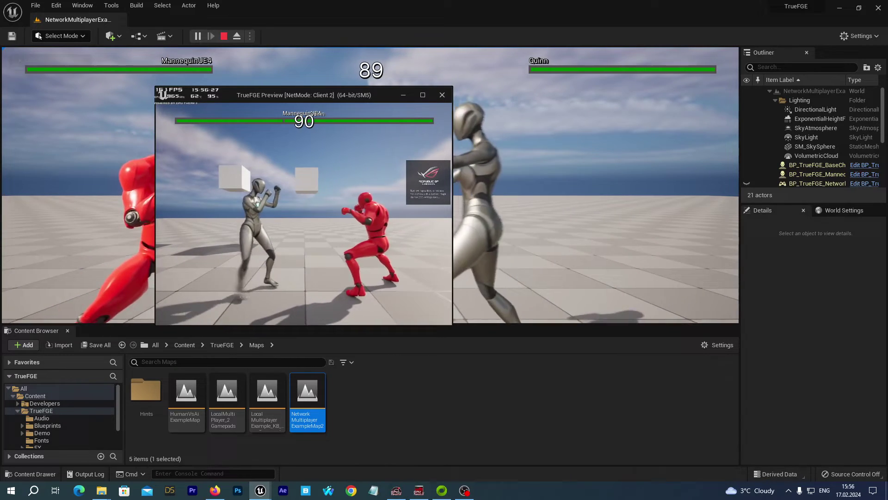
key(w)
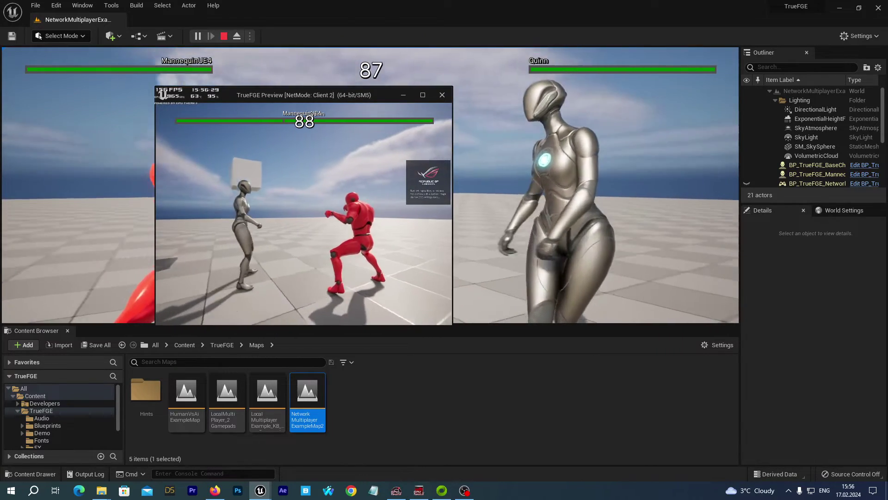
key(w)
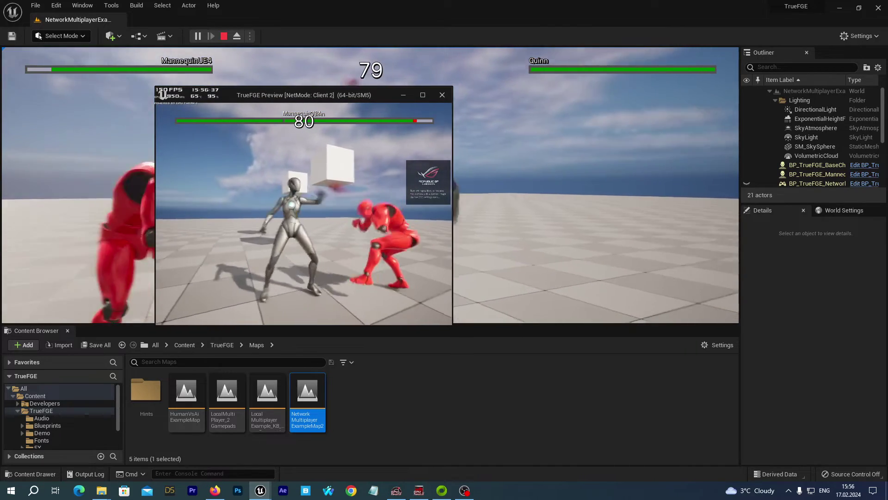
key(Escape)
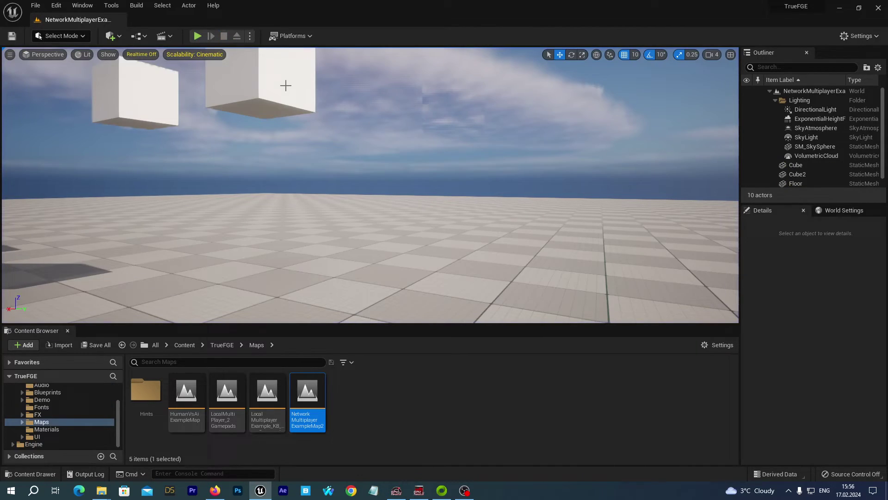
Step: Open the level blueprint, examine how BeginPlay sets Network? for each actor of the class, and close it
click(145, 37)
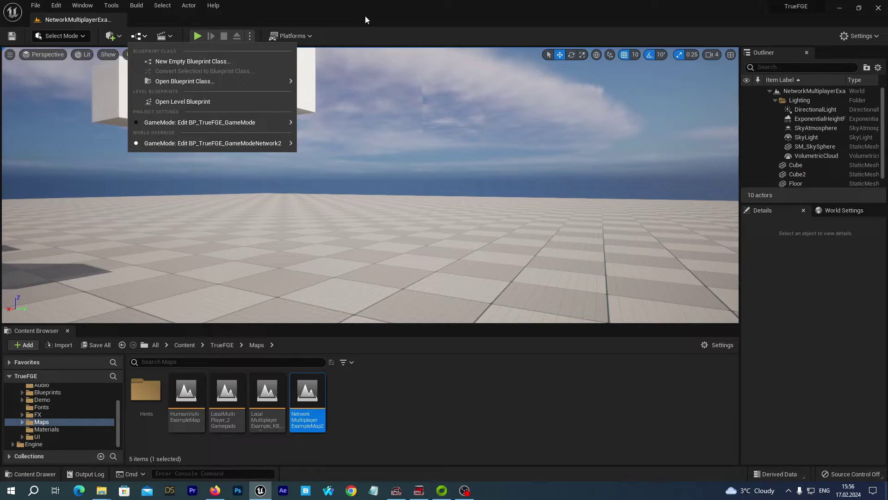
click(145, 37)
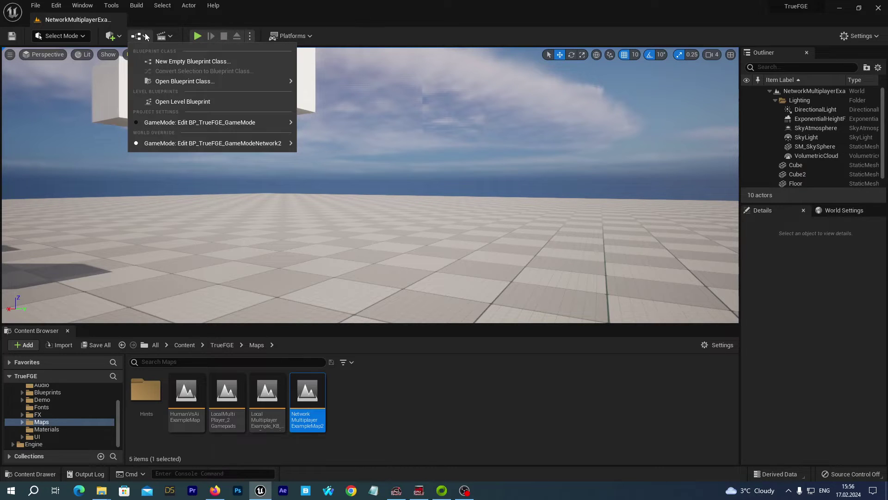
click(183, 101)
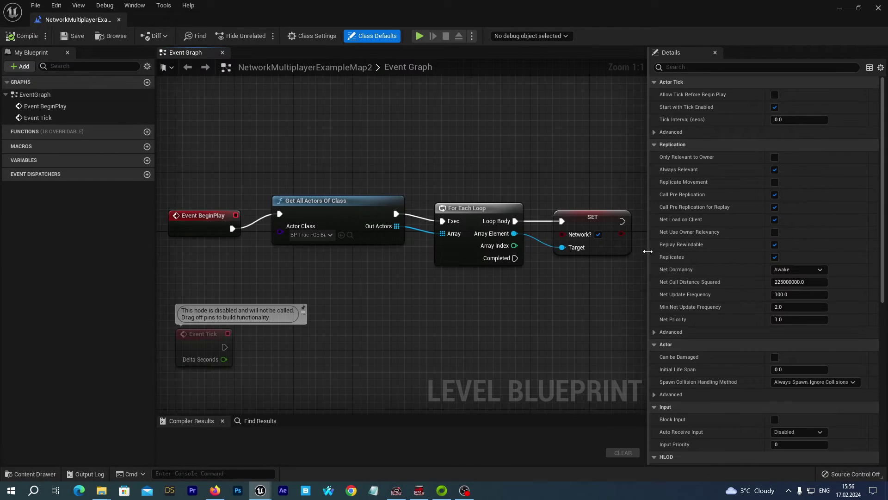
drag(647, 251, 716, 248)
right_drag(381, 286, 465, 248)
scroll(462, 251, down, 1)
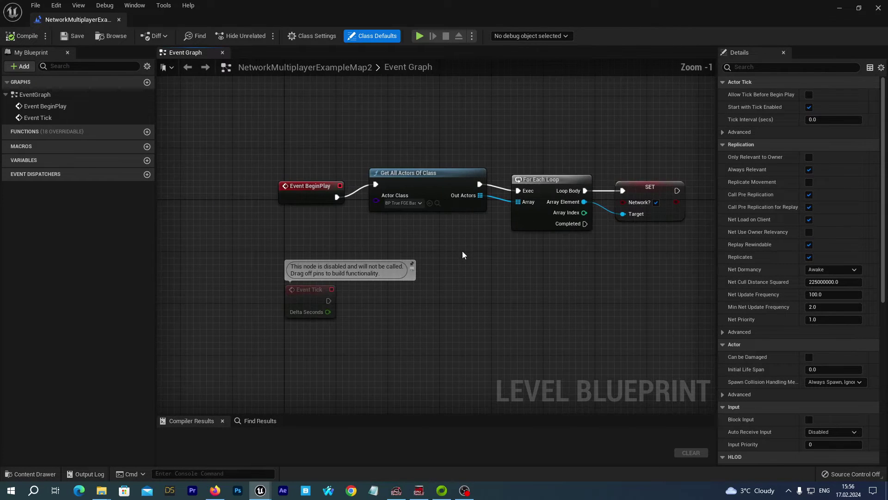
scroll(471, 304, up, 1)
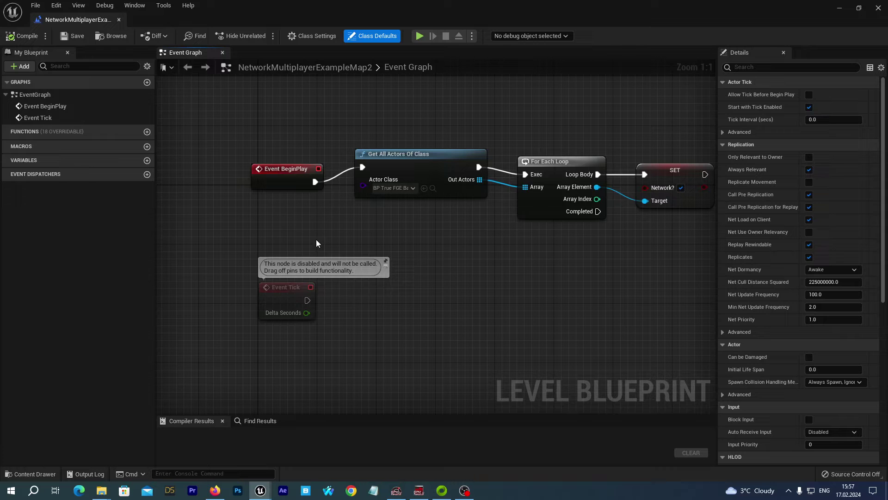
click(878, 8)
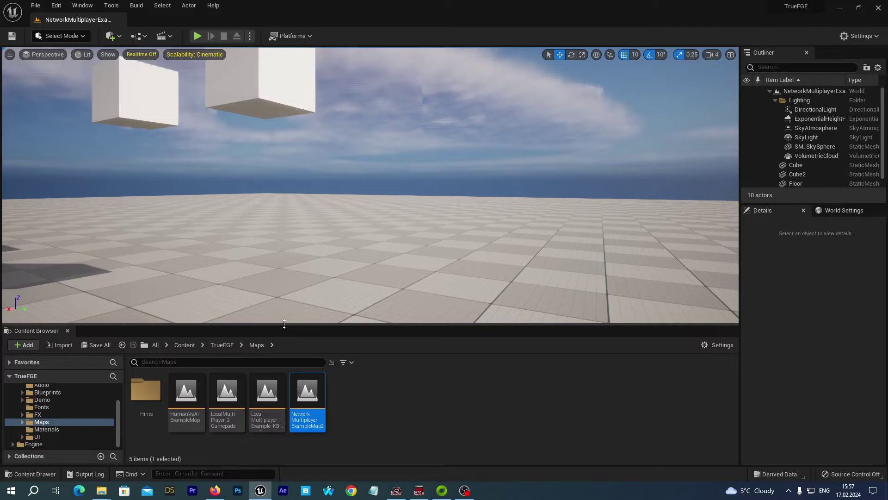
Step: Open the BP_TrueFGE_GameModeNetwork2 blueprint from the TrueFGE/Blueprints/NetworkBPs folder
drag(284, 324, 284, 259)
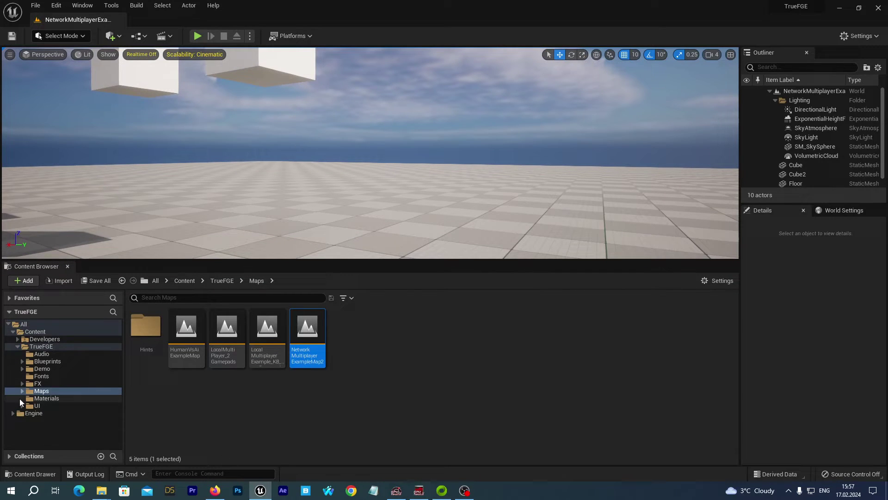
click(21, 363)
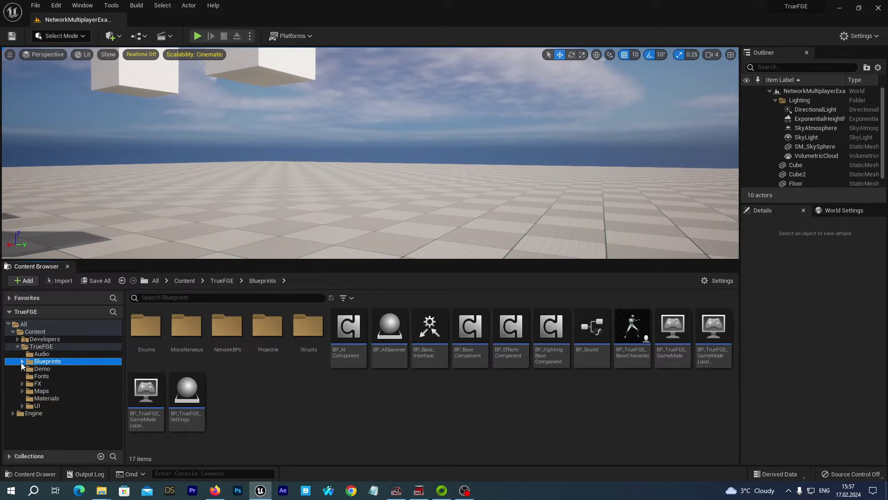
click(21, 361)
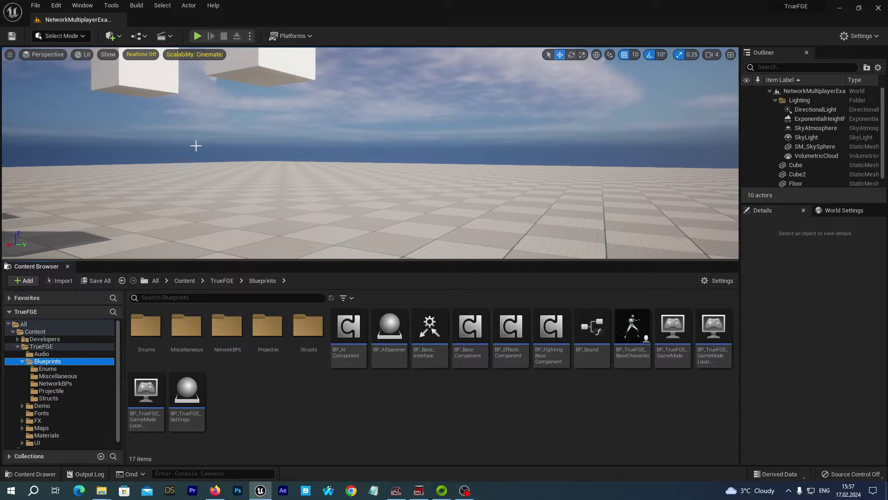
click(54, 384)
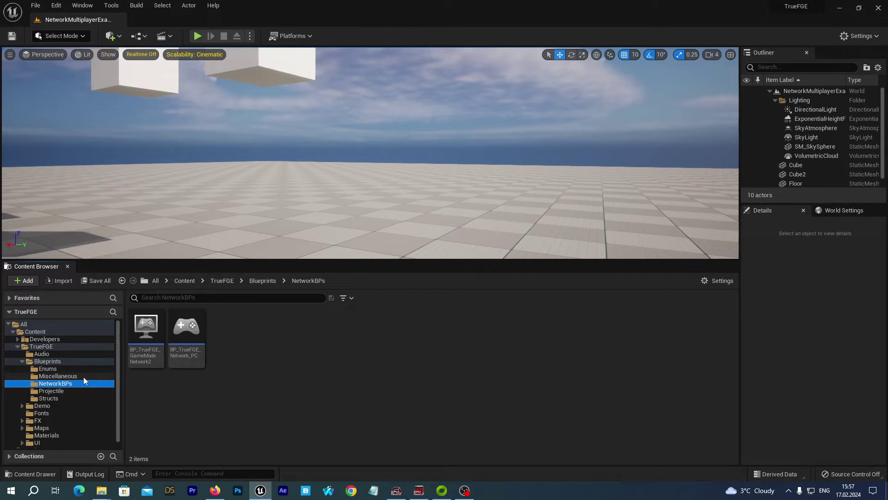
click(34, 332)
click(42, 347)
click(50, 362)
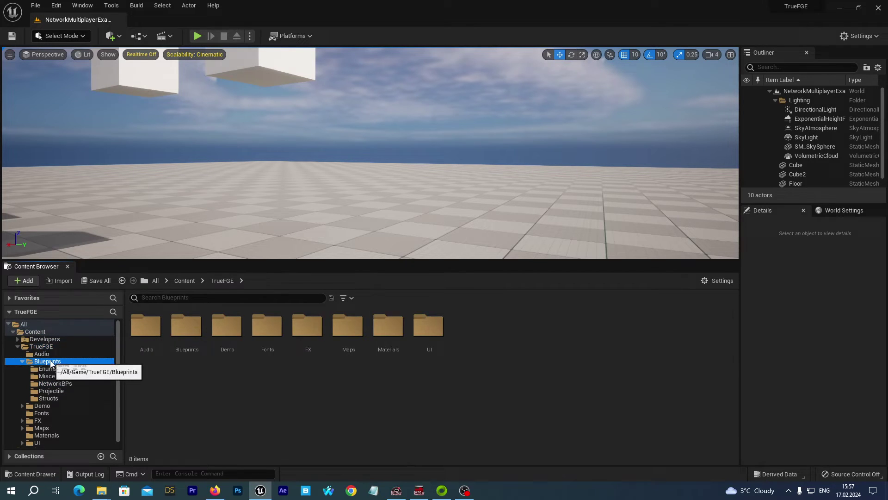
click(60, 382)
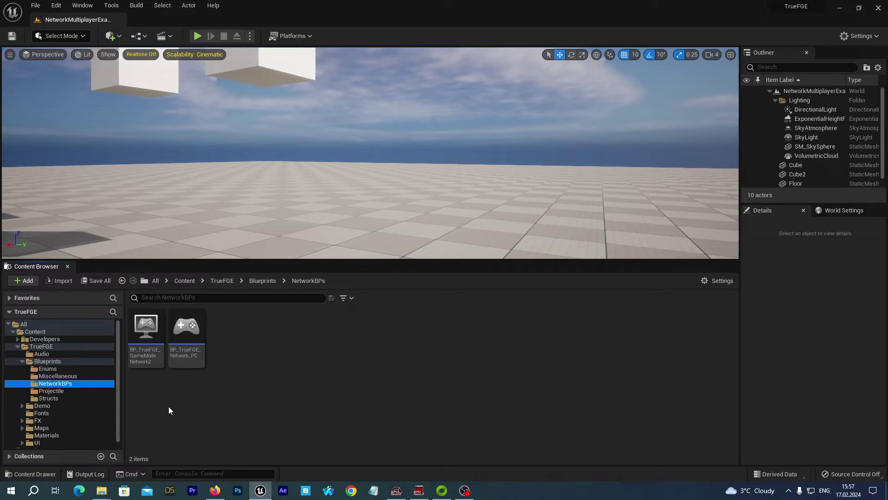
mouse_move(151, 358)
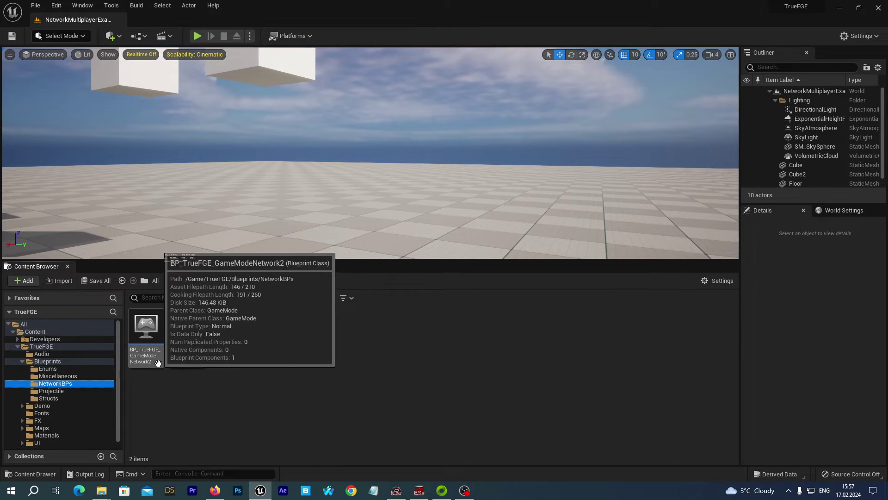
double_click(149, 327)
Step: Examine the Mannequin UE4 and Base Character SpawnActor nodes and their Possess connections in the Spawn Player graph
scroll(473, 349, up, 1)
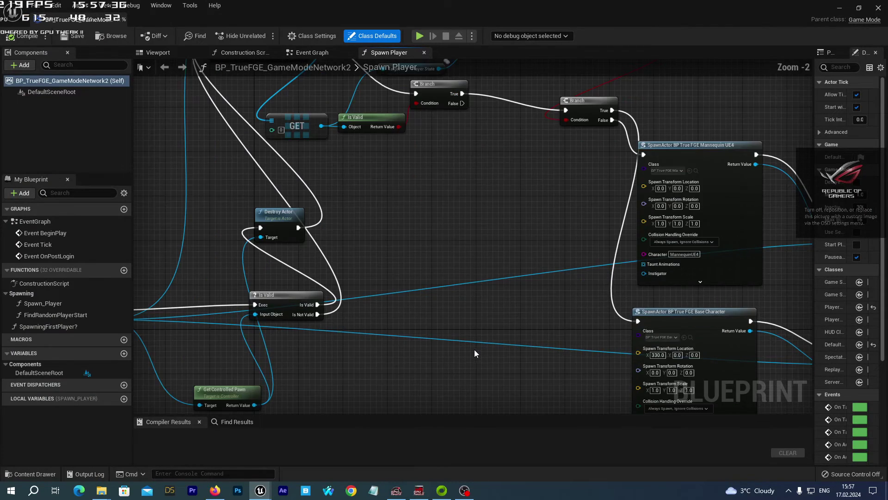
scroll(464, 296, down, 1)
scroll(464, 296, up, 1)
right_drag(464, 301, 254, 185)
scroll(302, 246, up, 2)
right_drag(359, 273, 237, 218)
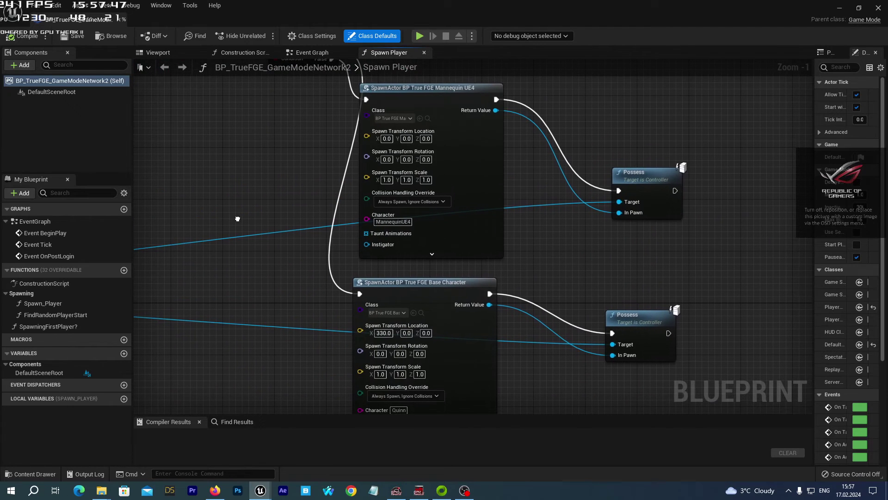
click(415, 89)
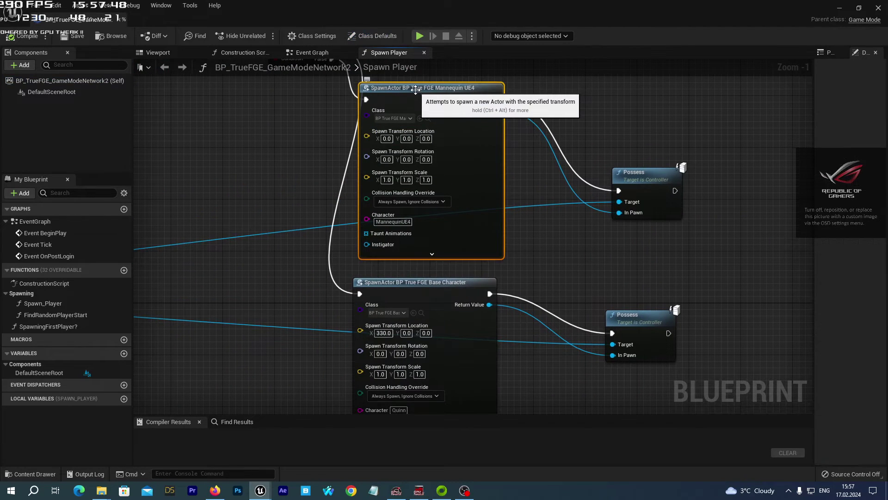
click(443, 282)
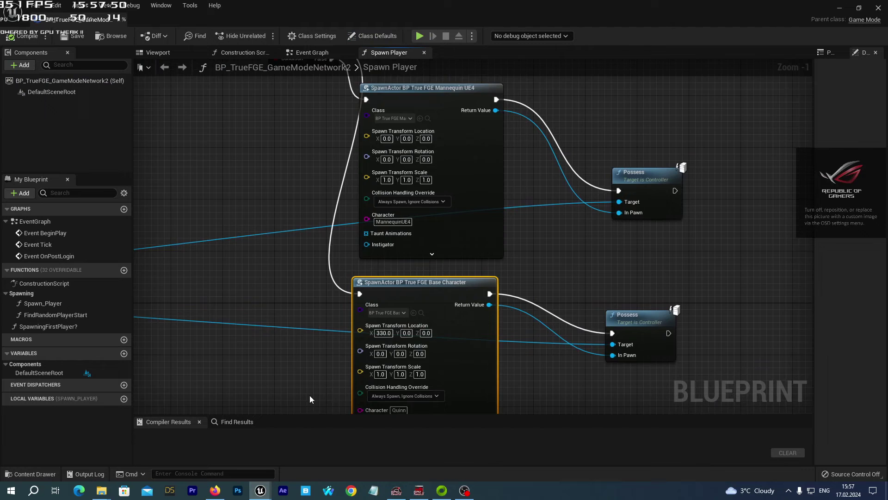
right_drag(309, 395, 361, 402)
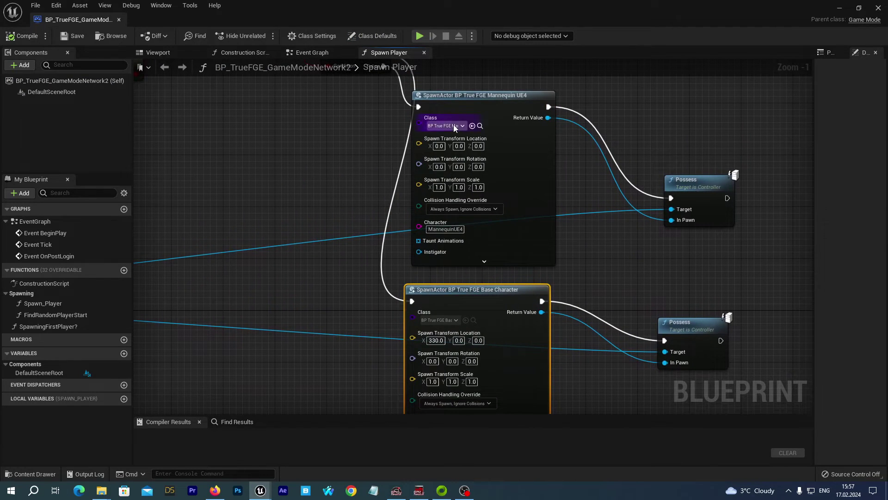
mouse_move(447, 95)
mouse_down()
mouse_move(434, 98)
mouse_move(446, 98)
mouse_up()
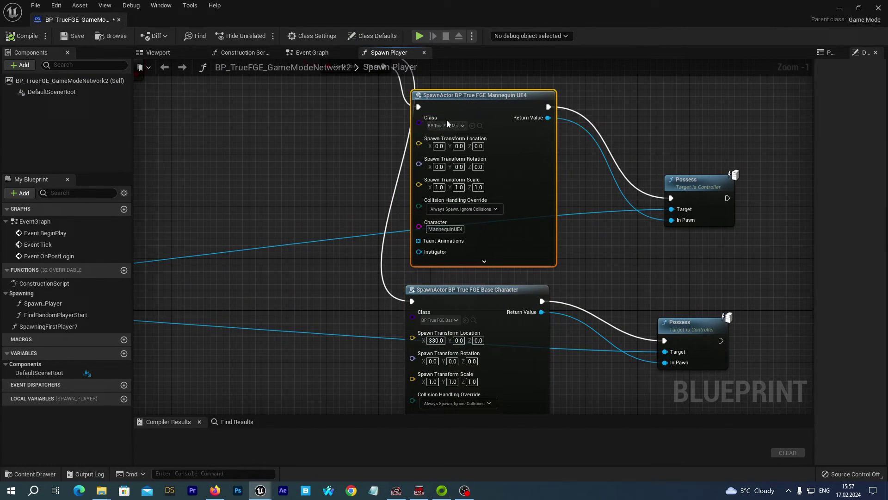
Step: Change the spawned class of the Mannequin UE4 SpawnActor node in the Spawn Player graph to BP_TrueFGE_Manny
right_drag(329, 293, 385, 325)
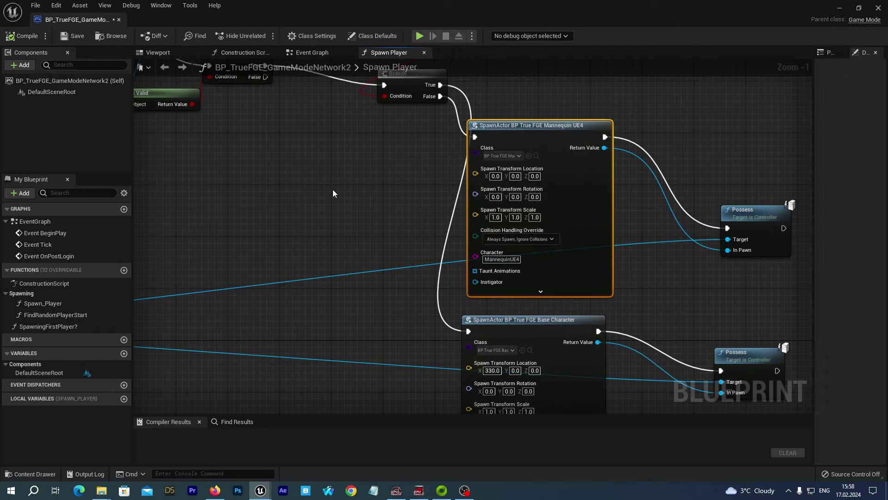
click(519, 155)
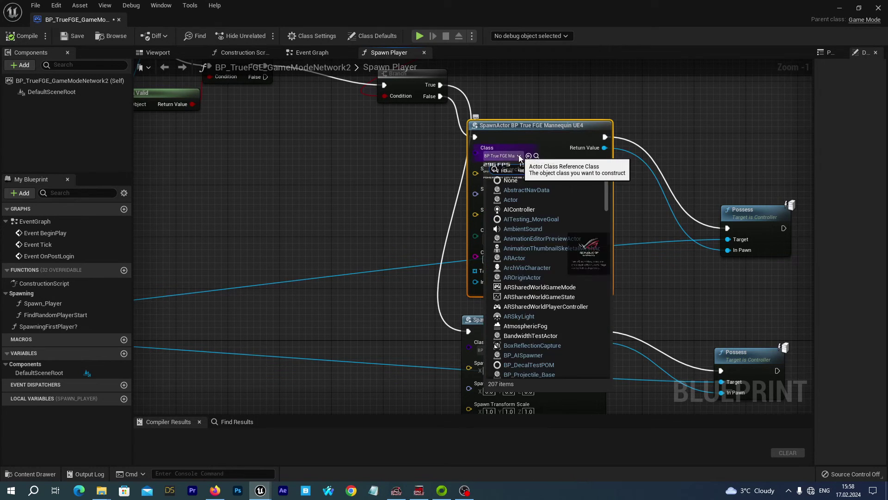
click(500, 135)
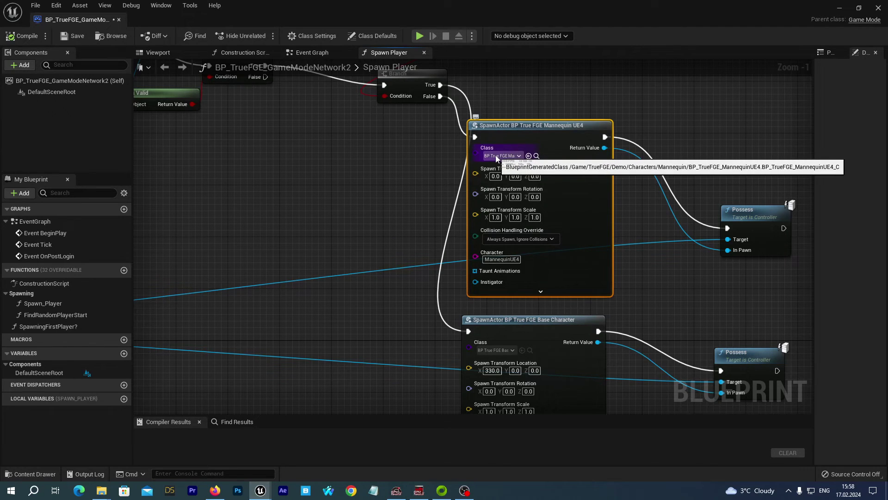
click(497, 157)
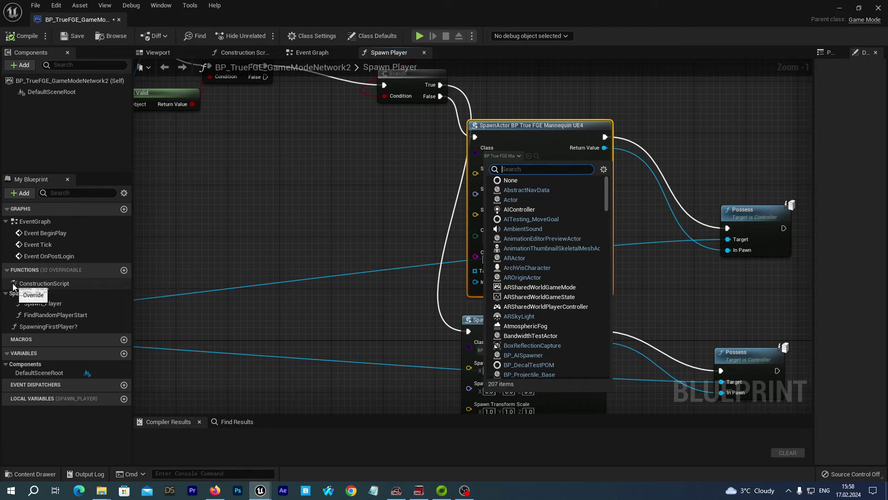
text(manny)
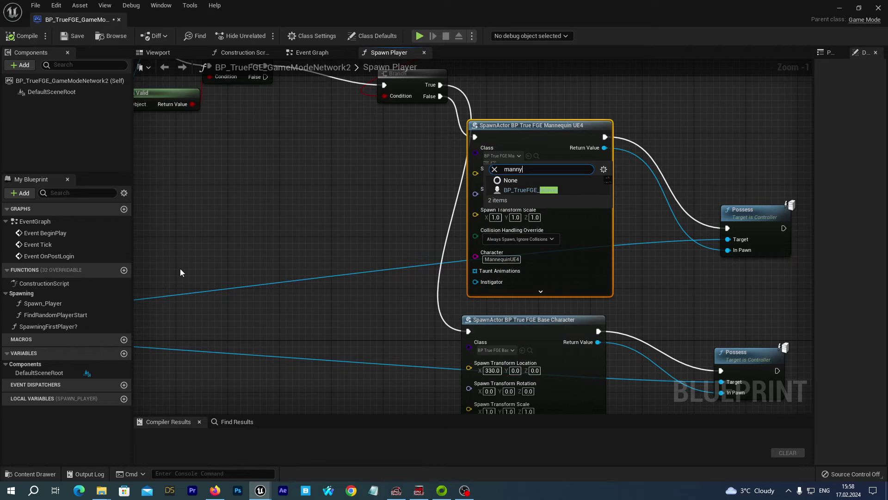
click(533, 191)
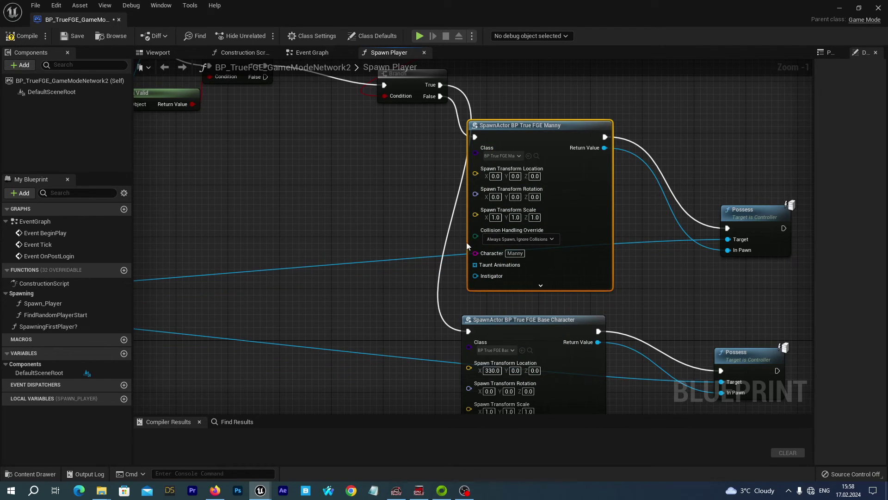
click(521, 254)
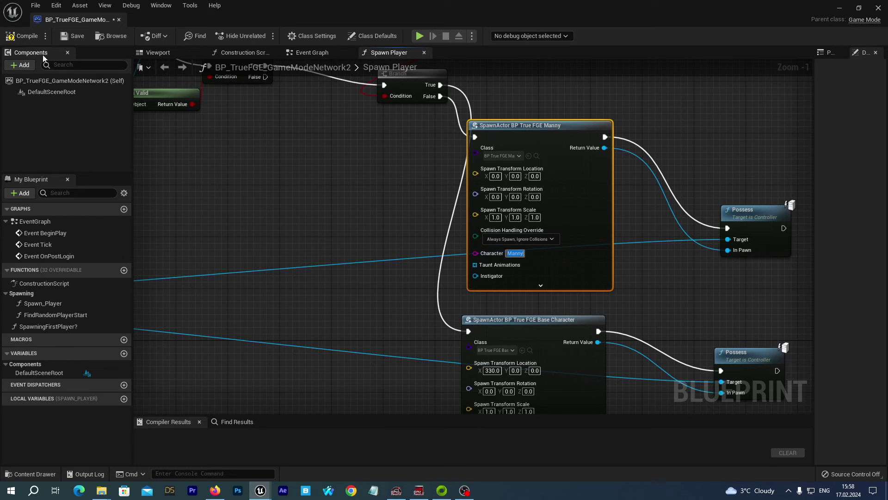
Step: Save and compile the BP_TrueFGE_GameModeNetwork2 blueprint and return to the level editor
click(71, 36)
click(30, 39)
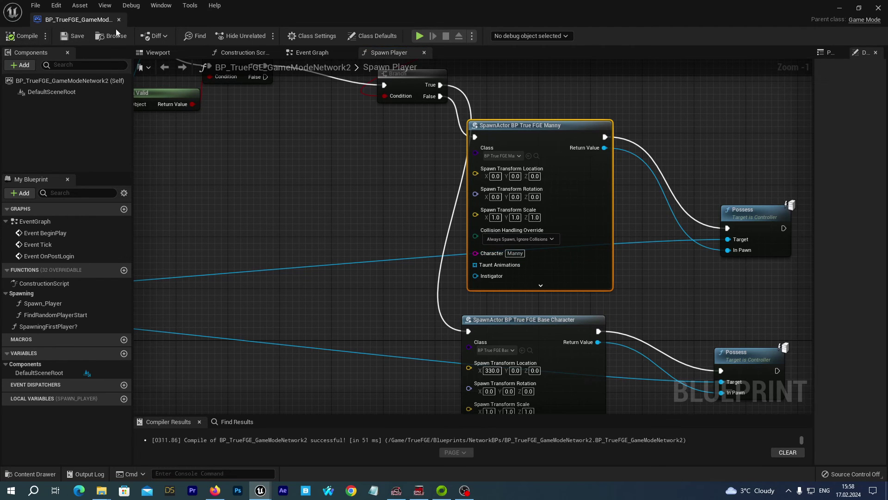
click(847, 10)
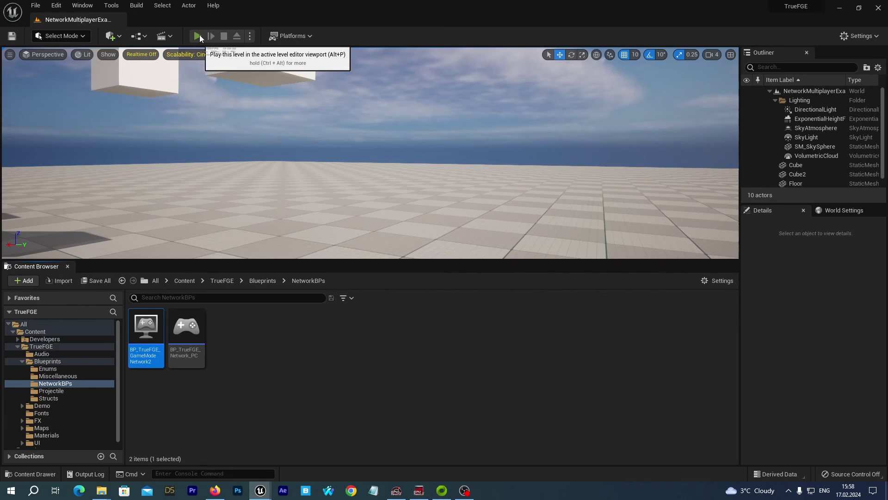
Step: Play-test the network fight in the maximized Client 2 preview, attacking Manny with Quinn, then end the session and enlarge the asset browser
click(198, 36)
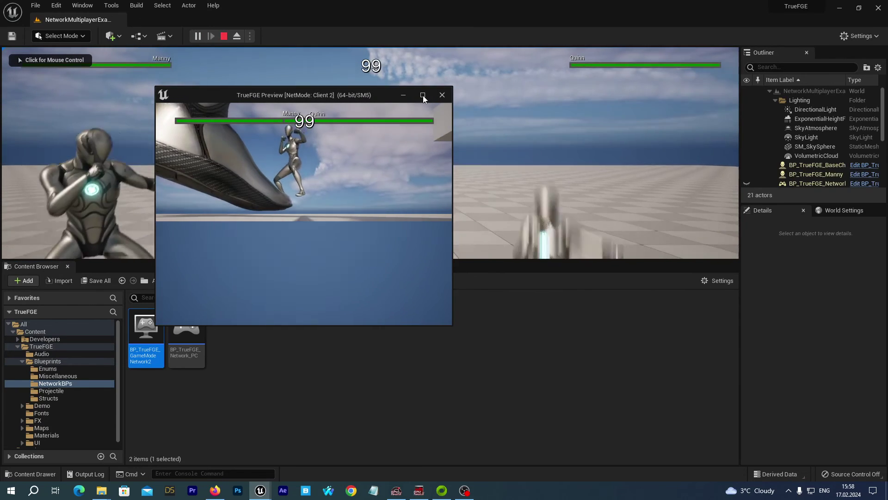
click(423, 96)
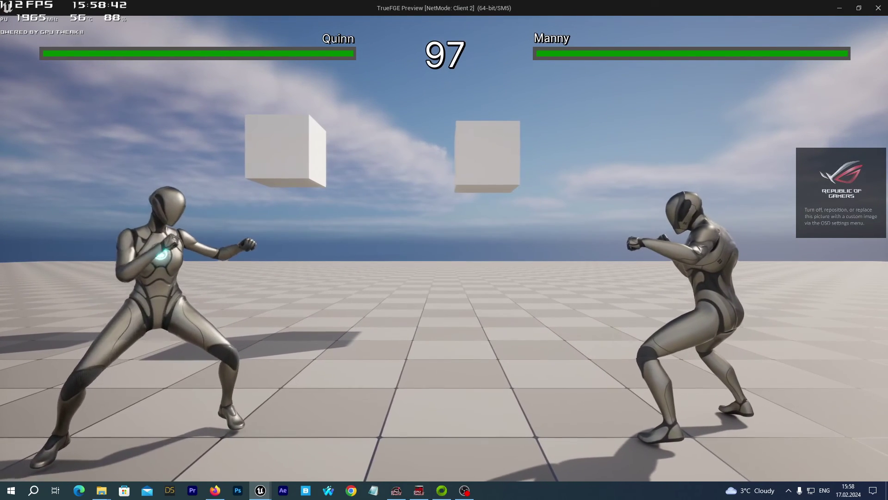
key(d)
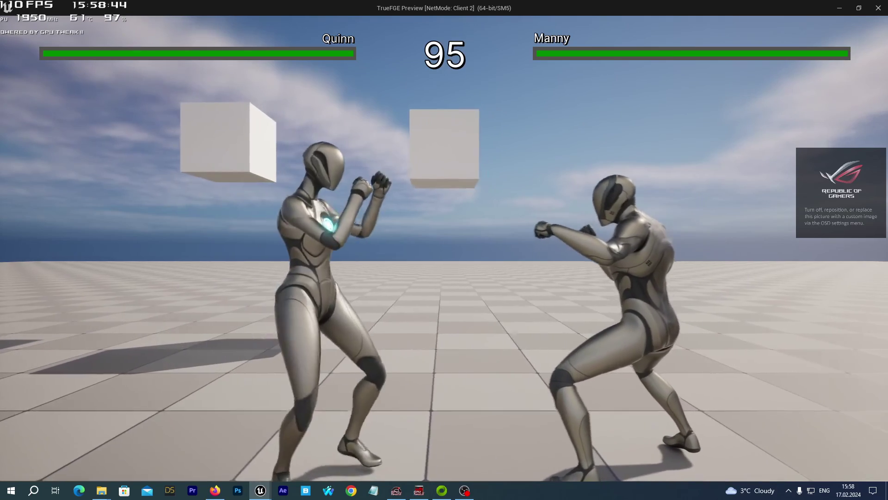
key(j)
key(j)
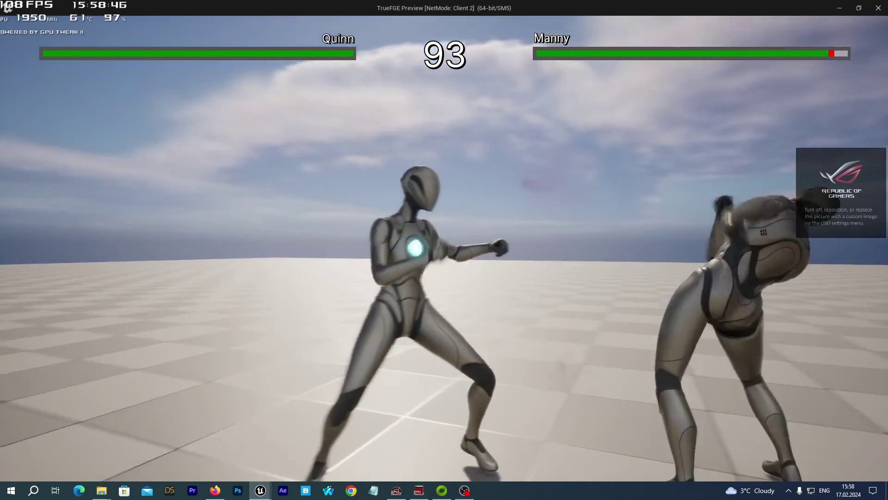
key(alt+Tab)
click(418, 116)
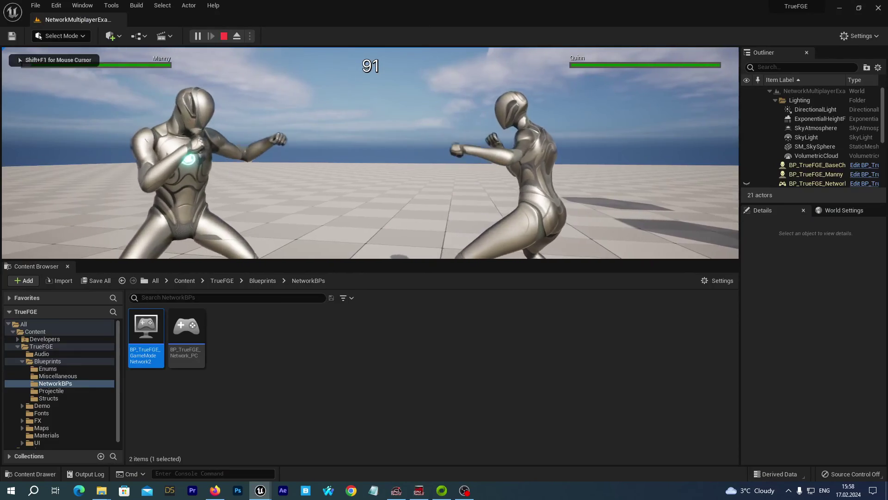
key(Escape)
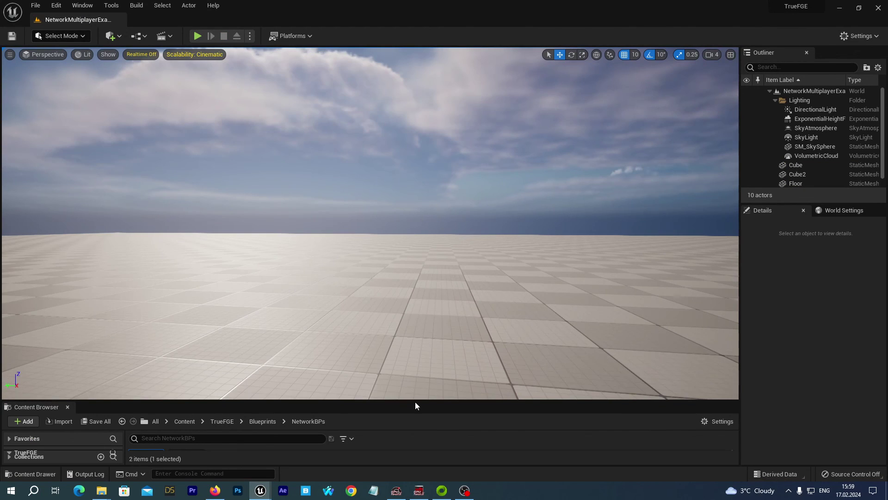
drag(407, 370, 402, 252)
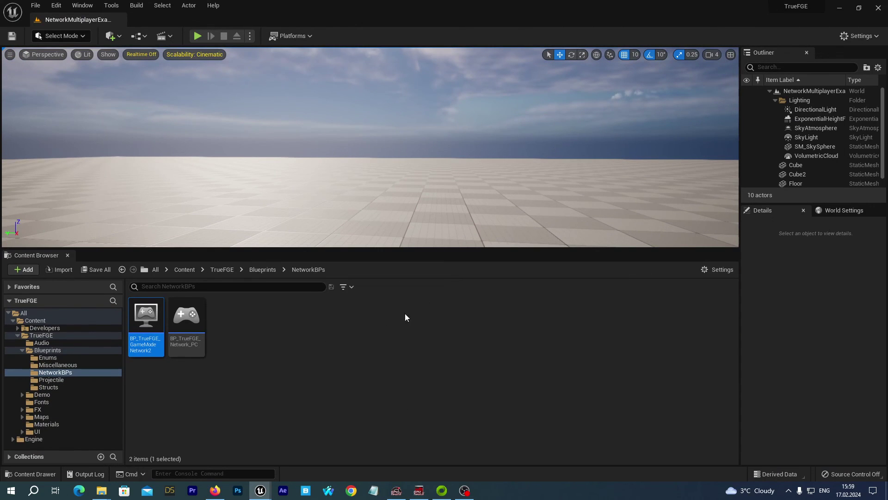